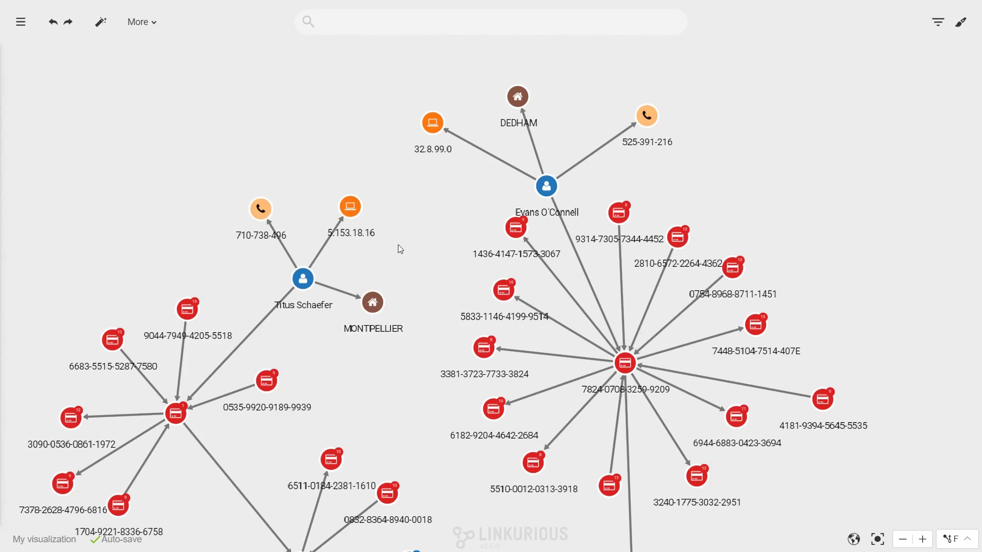
Collapse the person's properties panel and select the MONTPELLIER address node.
left_click(304, 280)
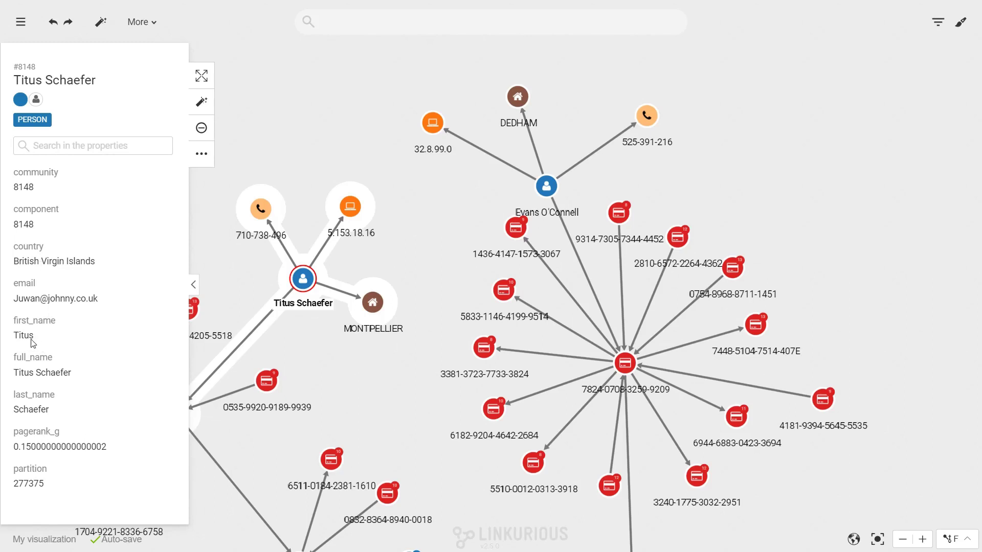
left_click(194, 293)
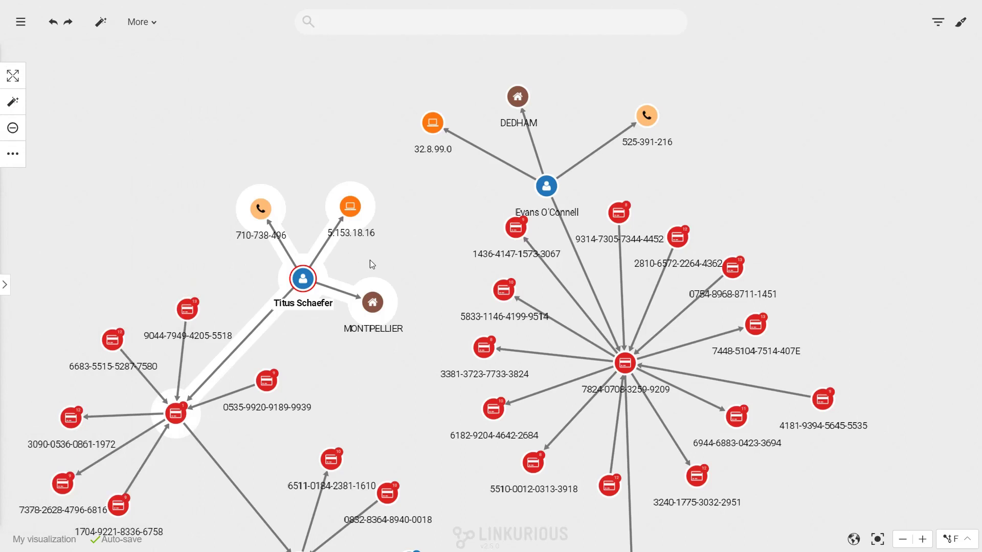
left_click(373, 303)
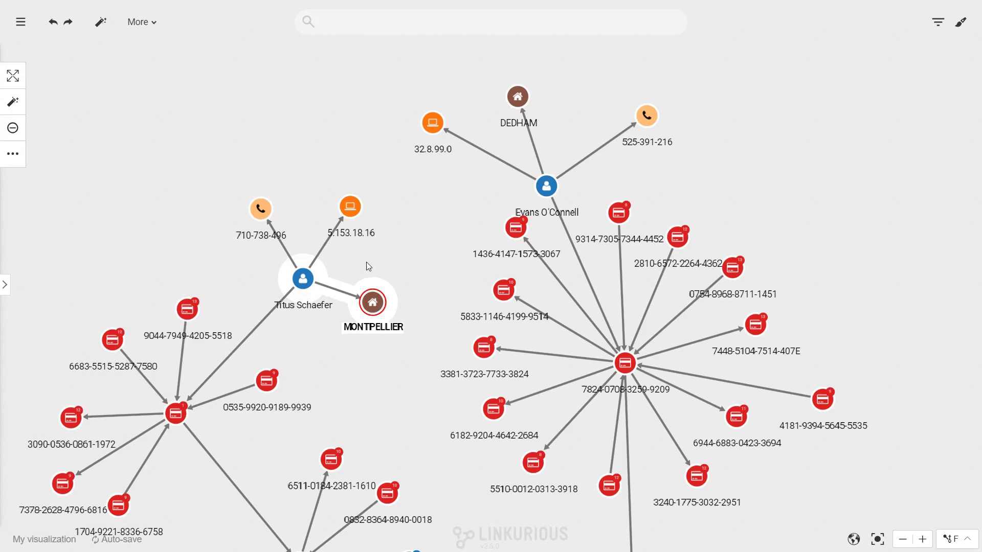
Show the More > Select choices: All nodes, Leaf nodes and Isolates.
left_click(145, 29)
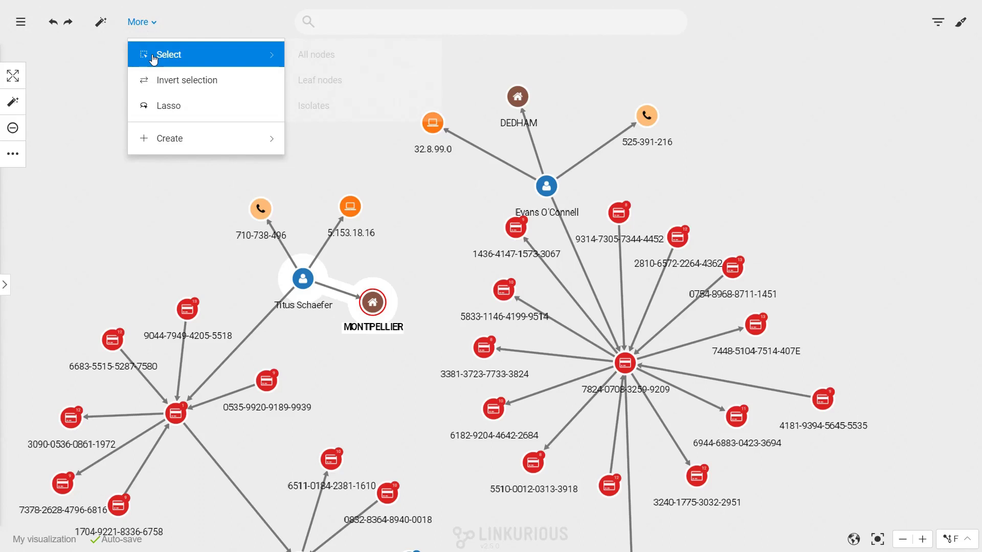
mouse_move(218, 57)
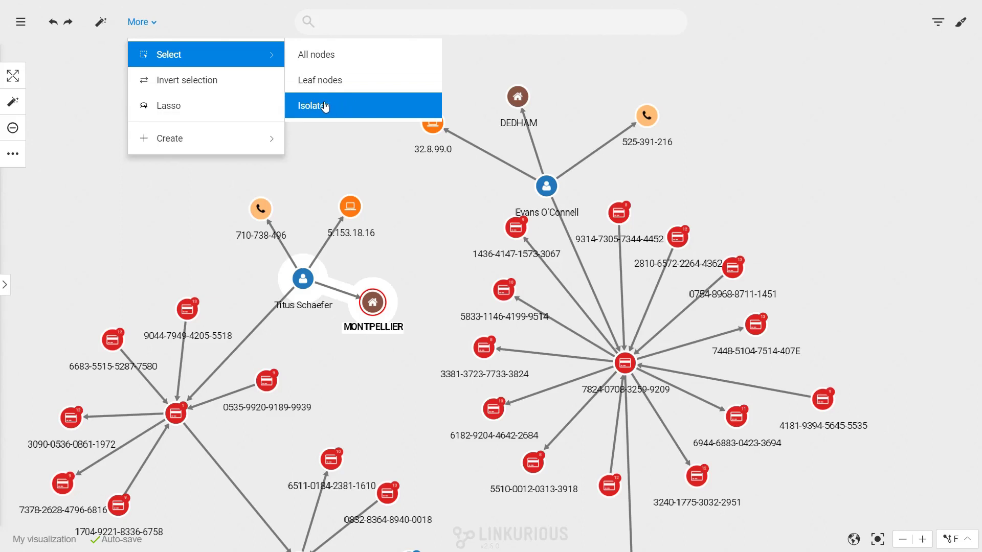
Lasso the left person's group, drag 32.8.99.0, DEDHAM and the phone higher, and expand a bank account.
left_click(225, 103)
mouse_move(217, 187)
left_mouse_down()
mouse_move(237, 252)
mouse_move(397, 349)
mouse_move(355, 174)
mouse_move(219, 201)
left_mouse_up()
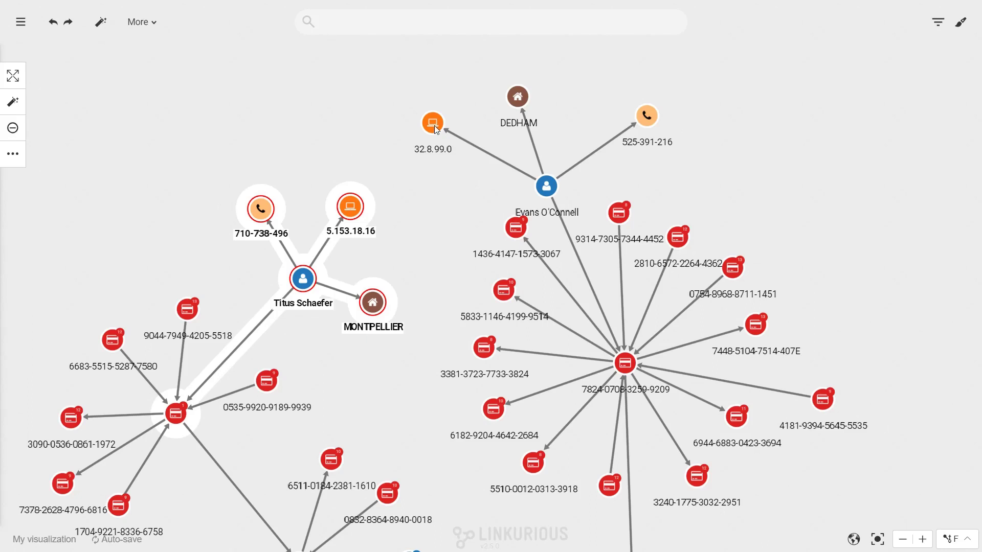
left_click_drag(435, 123, 363, 106)
left_click_drag(521, 97, 454, 85)
left_click_drag(643, 116, 633, 78)
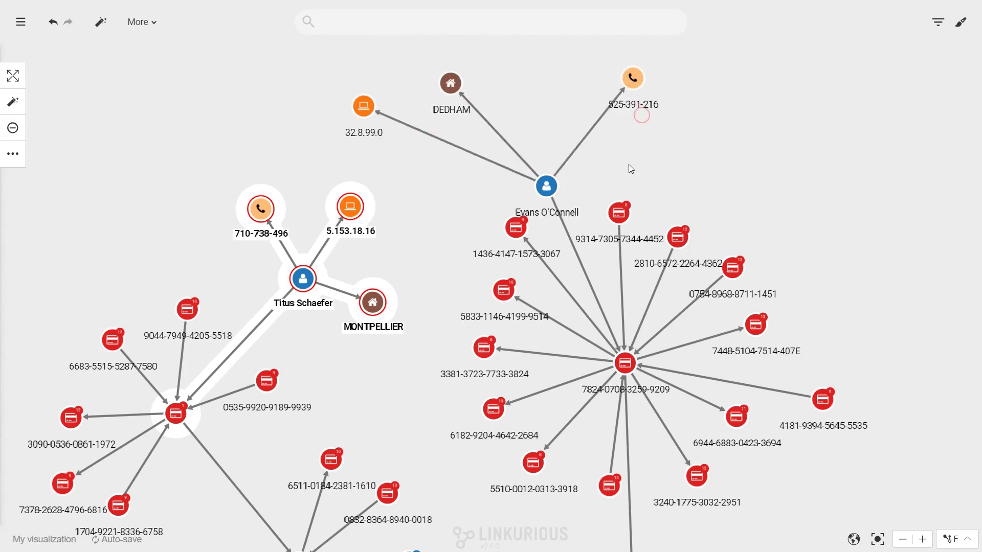
double_click(619, 212)
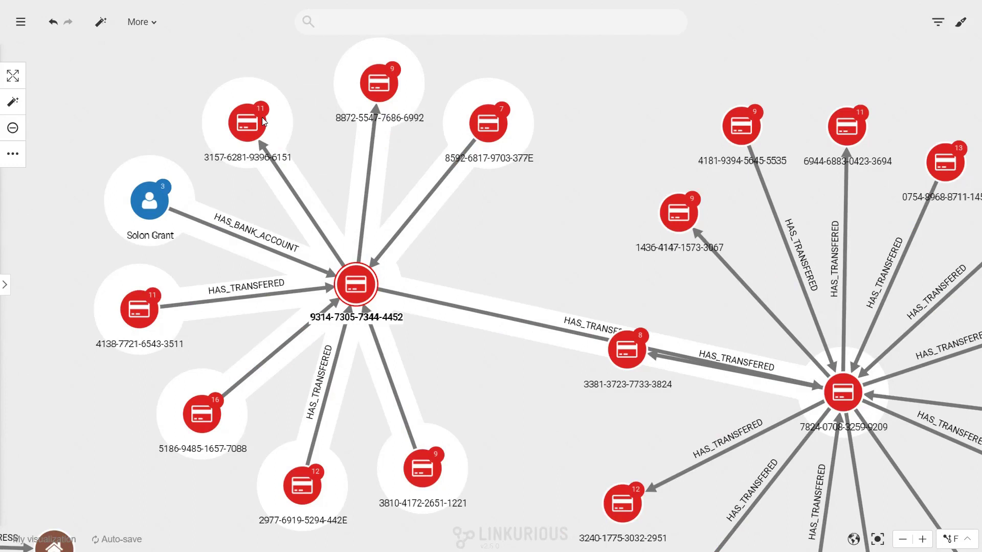
left_click(262, 116)
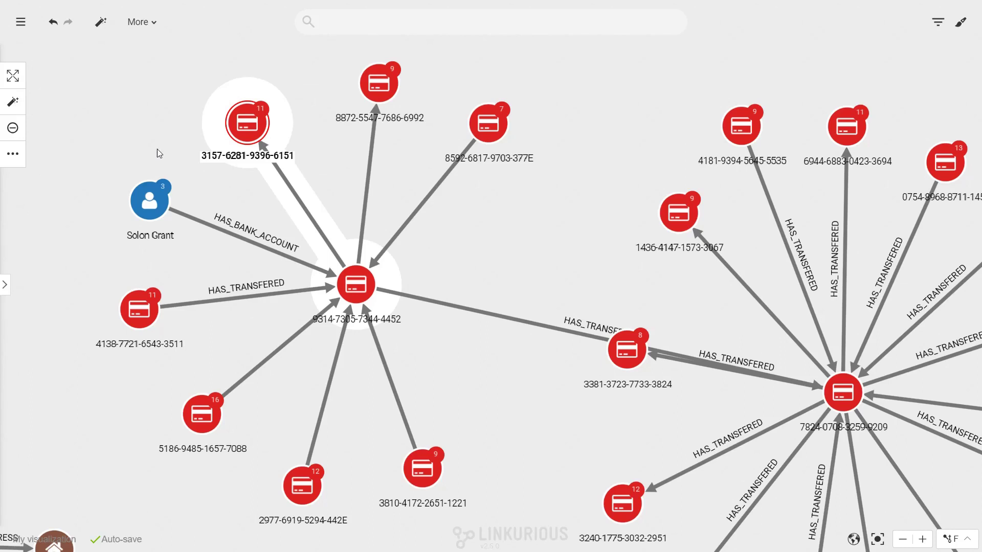
right_click(249, 131)
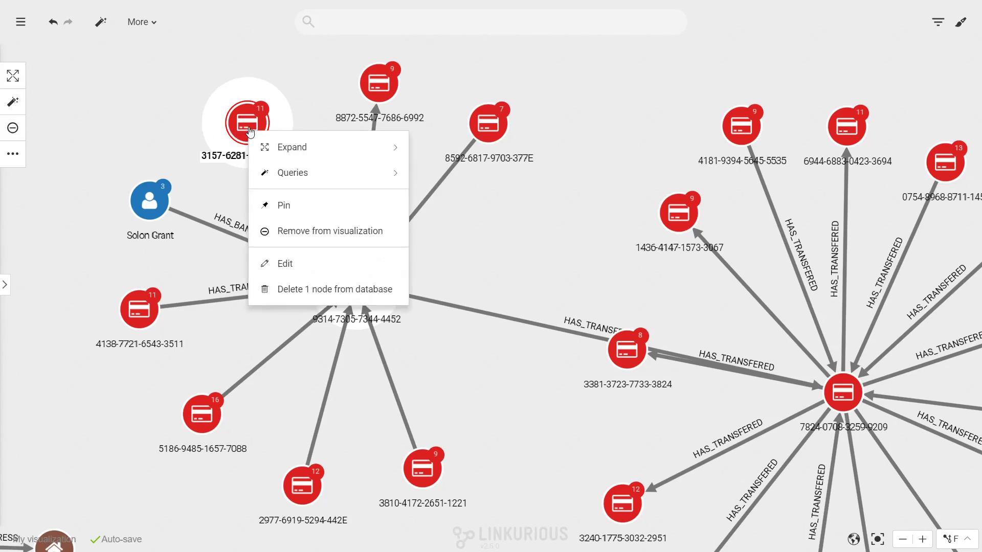
mouse_move(314, 150)
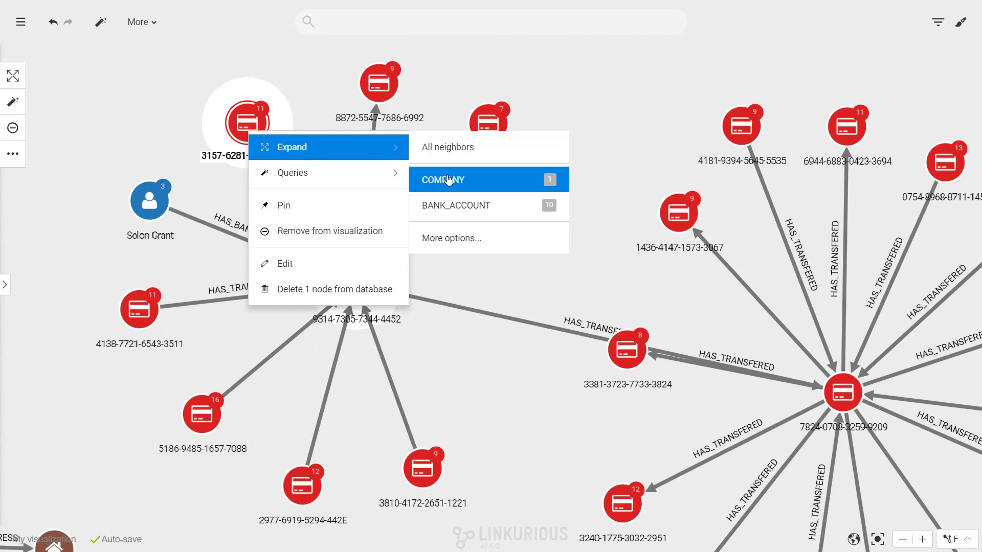
left_click(463, 244)
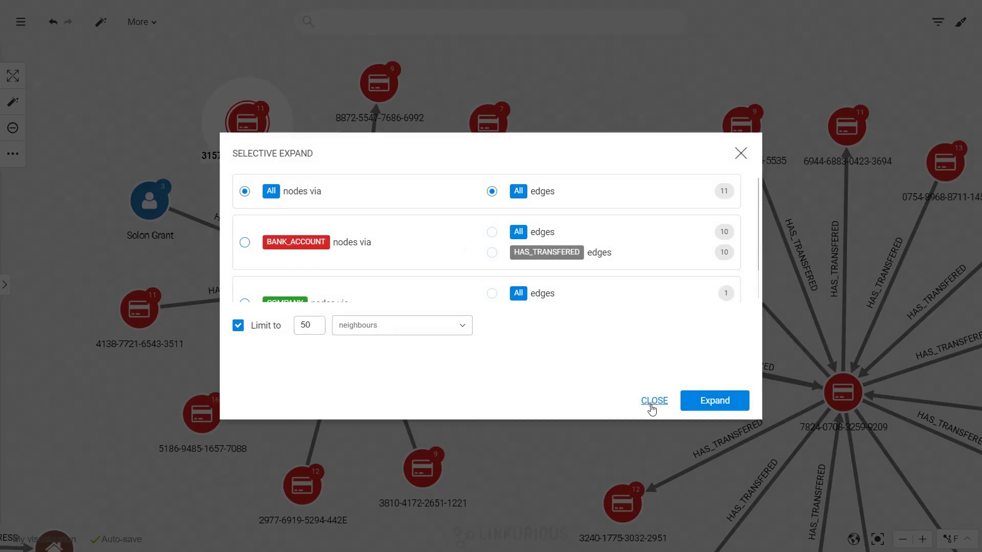
left_click(653, 401)
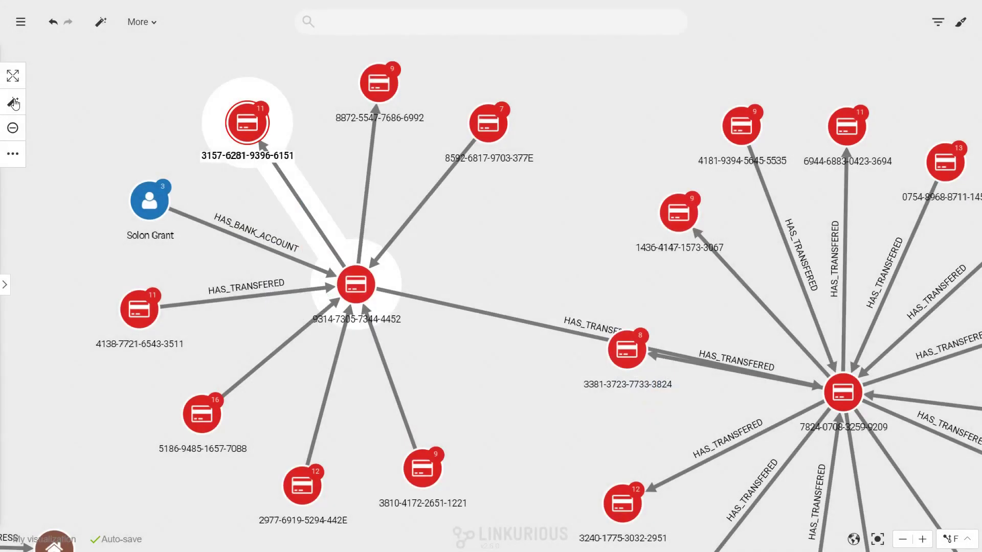
Run a shortest-path query from the account to the first 'john' person match and display it.
left_click(14, 103)
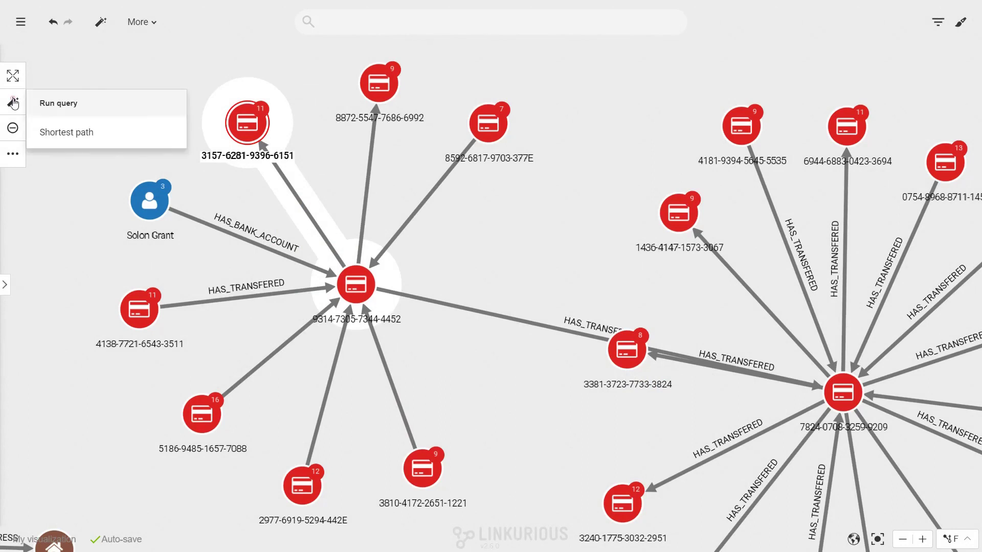
left_click(67, 133)
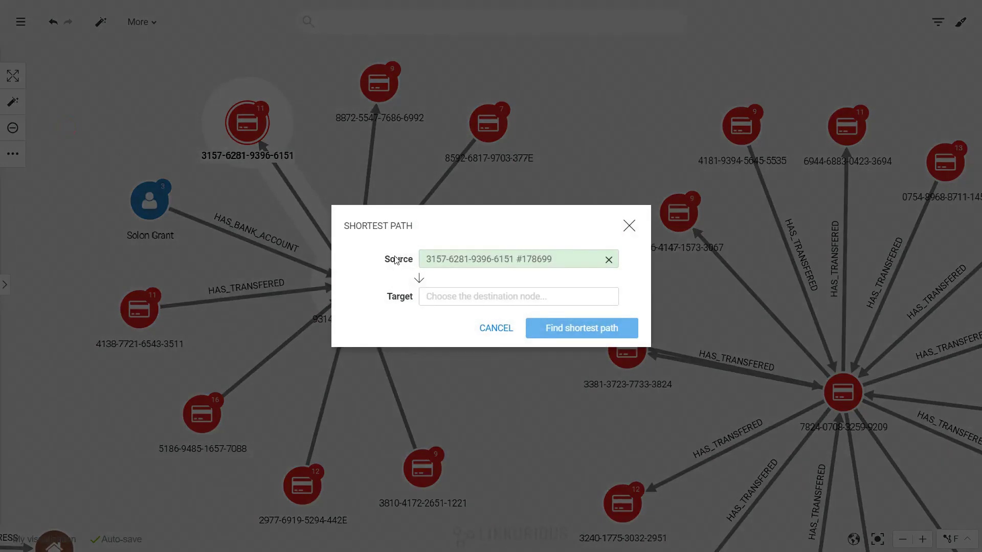
left_click(450, 293)
type("john")
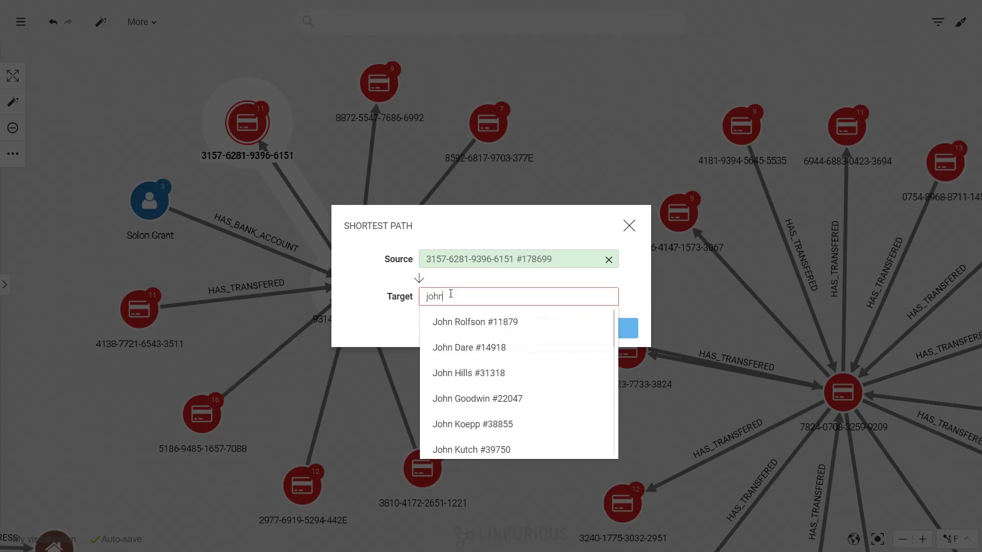
left_click(475, 321)
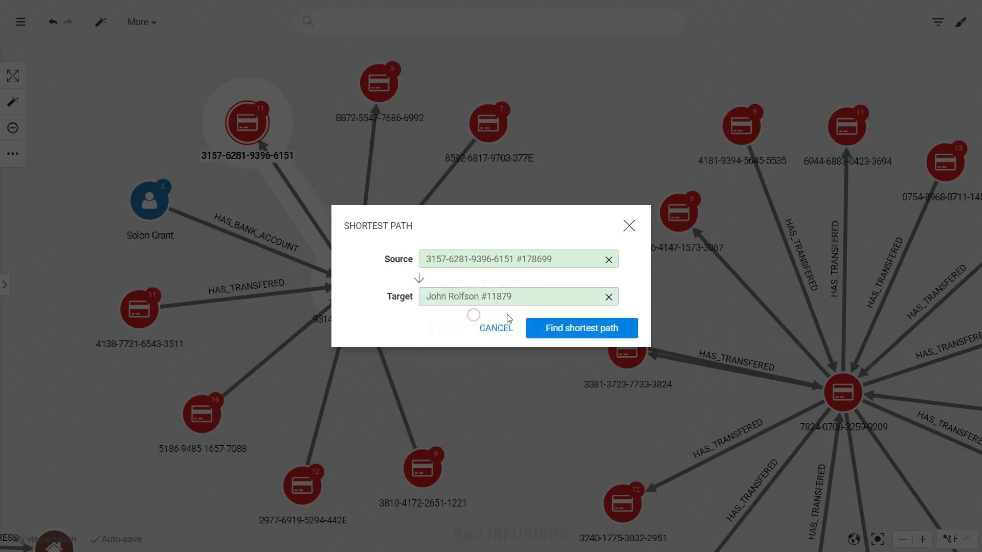
left_click(545, 330)
left_click(541, 283)
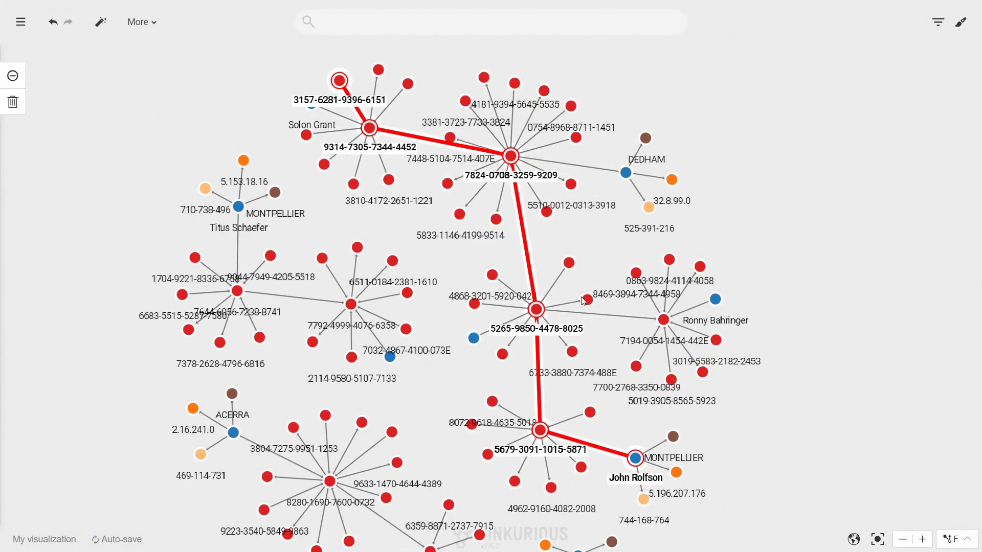
left_click(229, 132)
left_click(306, 135)
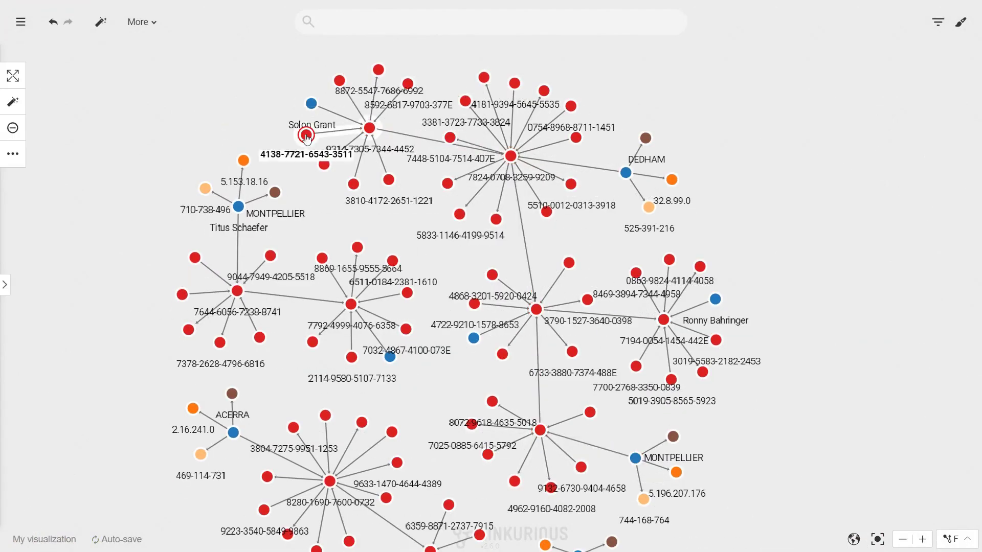
left_click(11, 134)
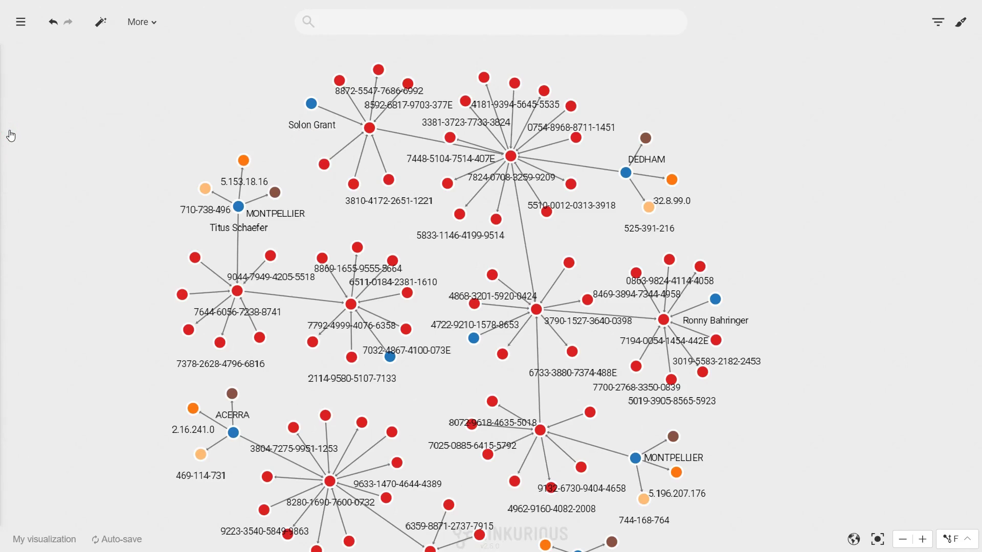
left_click(53, 22)
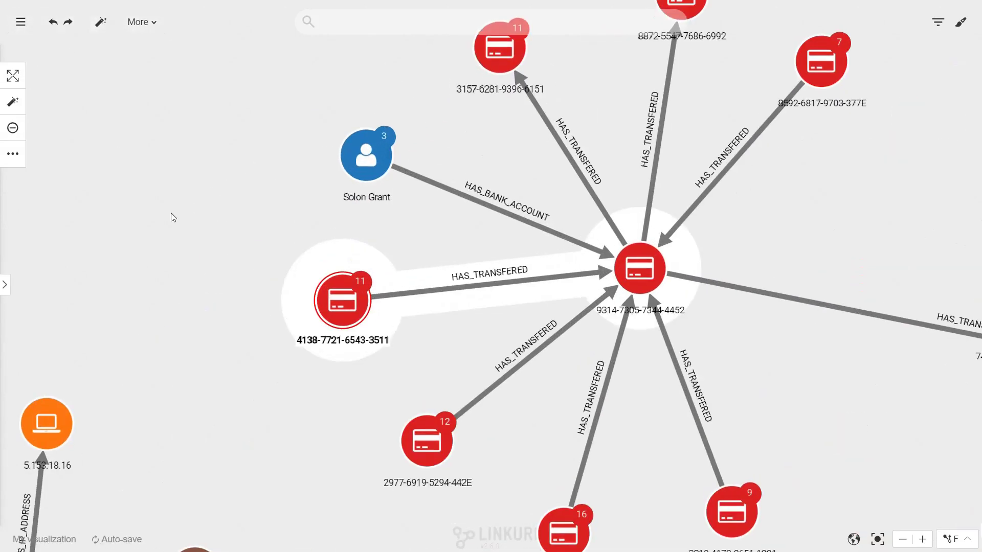
left_click(18, 156)
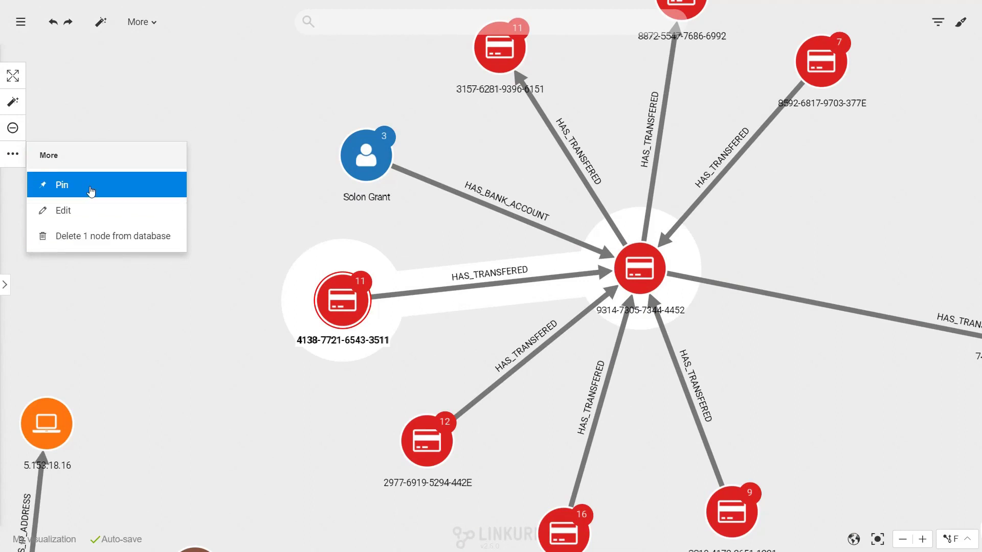
left_click(88, 188)
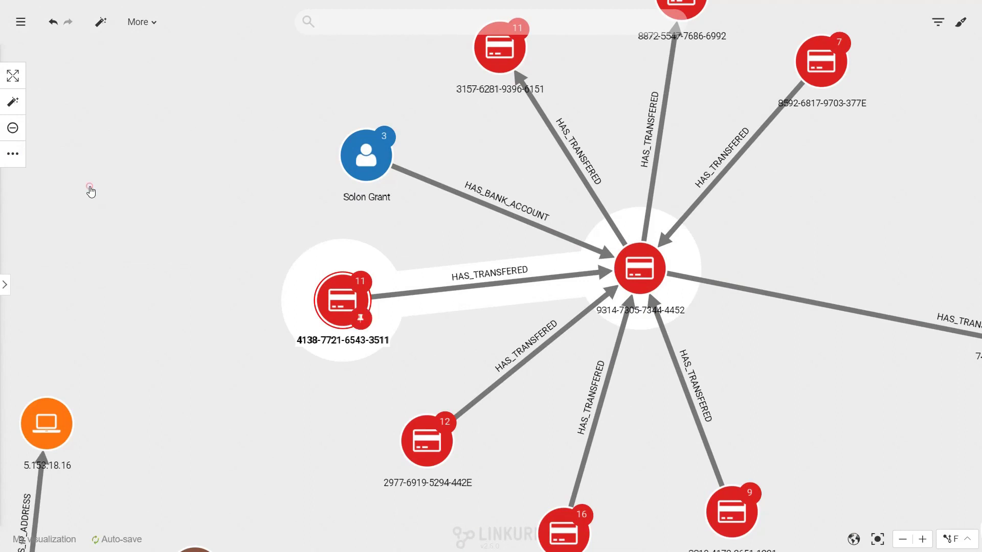
double_click(359, 160)
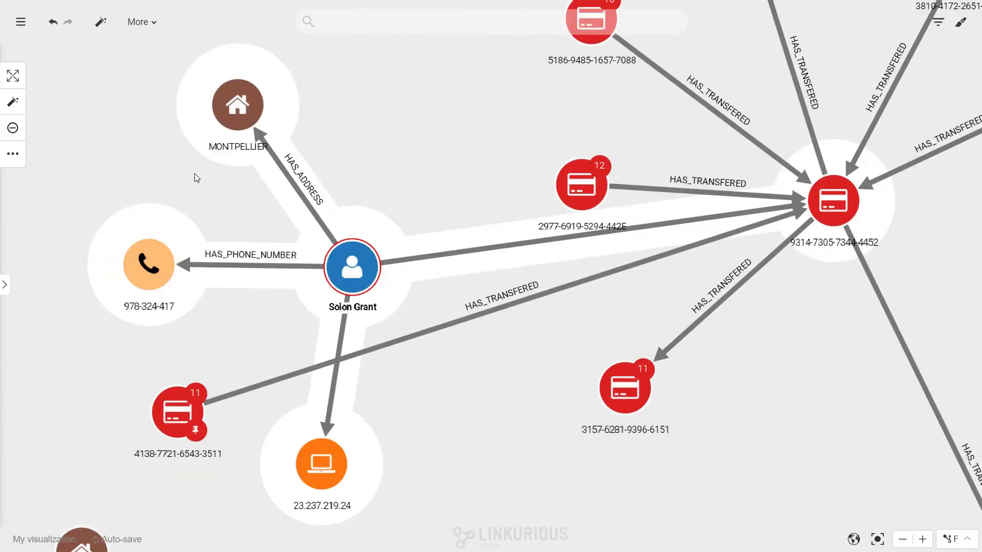
left_click(13, 154)
left_click(81, 209)
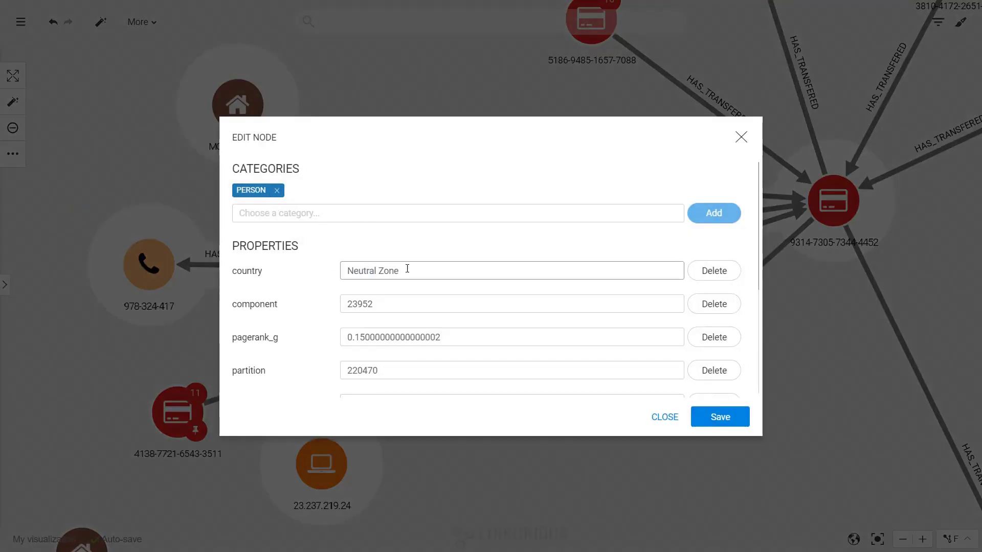
left_click(665, 418)
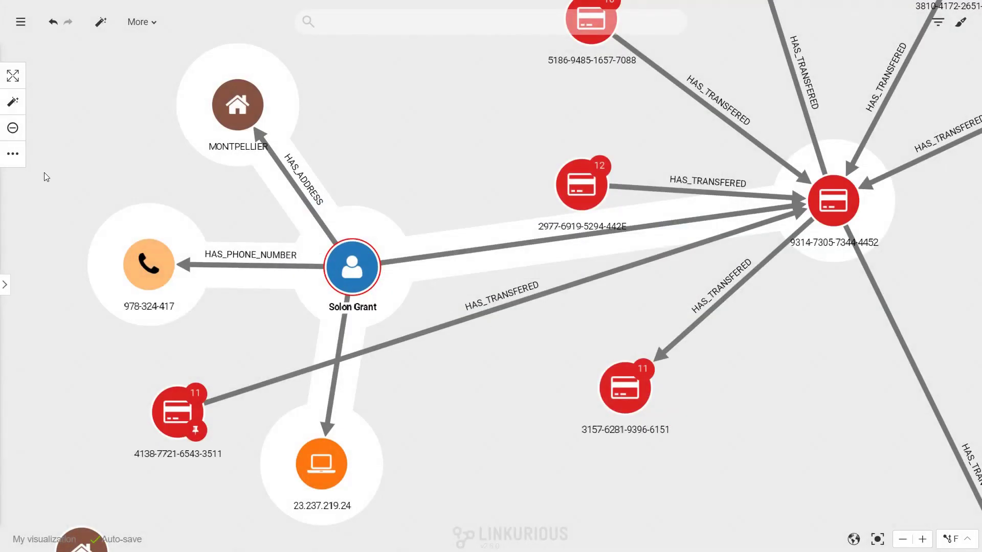
Start deleting the account holder node, then cancel to keep it.
left_click(12, 153)
left_click(100, 238)
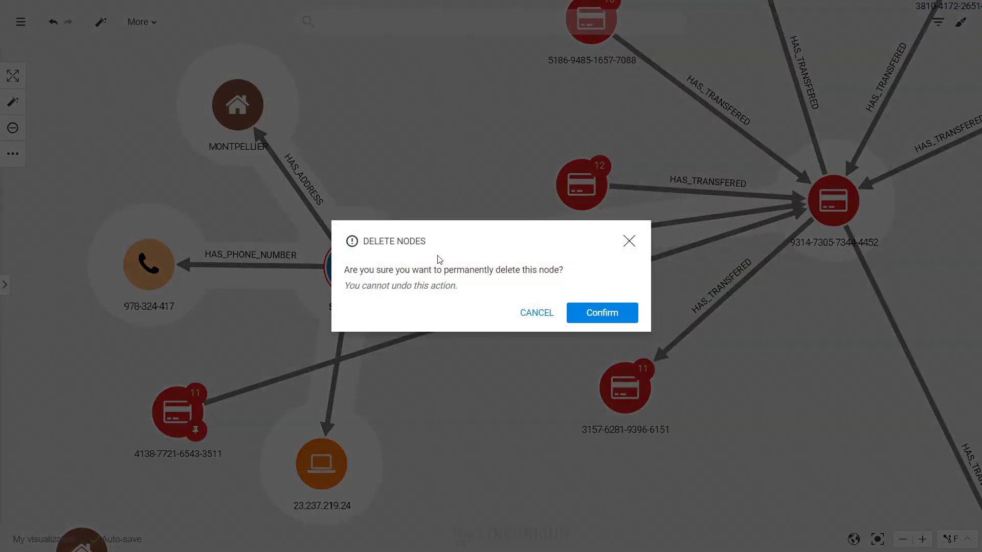
left_click(536, 314)
scroll(534, 313, "down", 2)
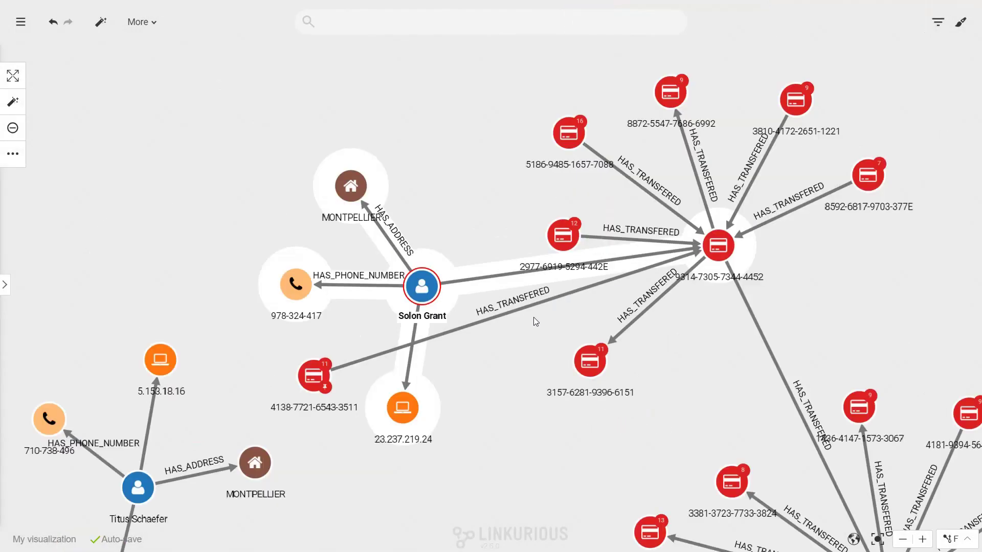
scroll(534, 321, "down", 1)
scroll(614, 408, "down", 4)
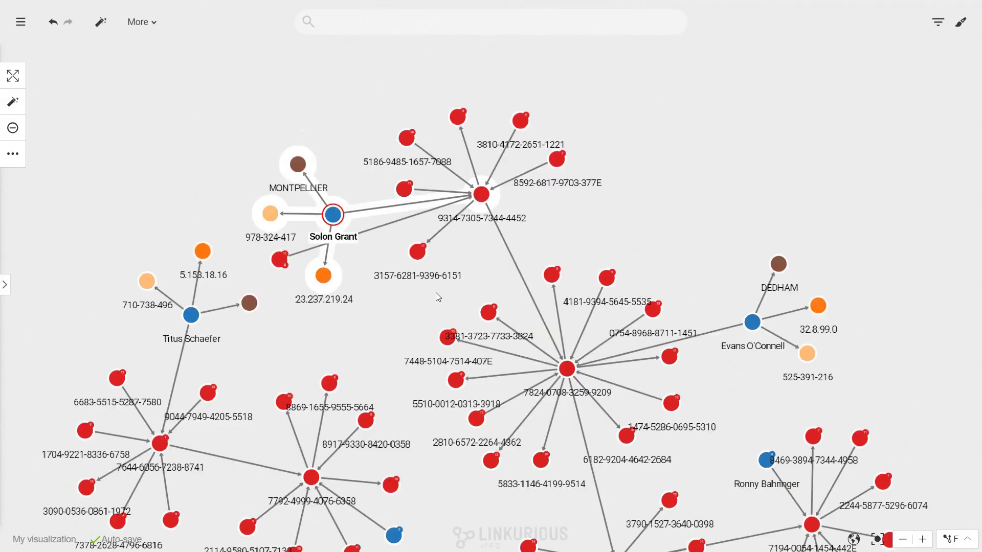
scroll(453, 318, "down", 5)
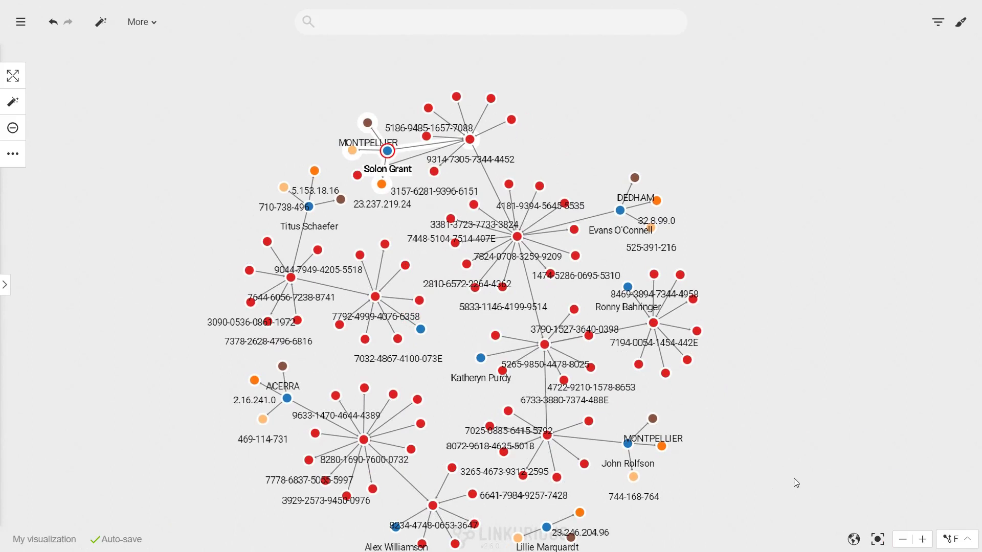
left_click(903, 541)
left_click(922, 543)
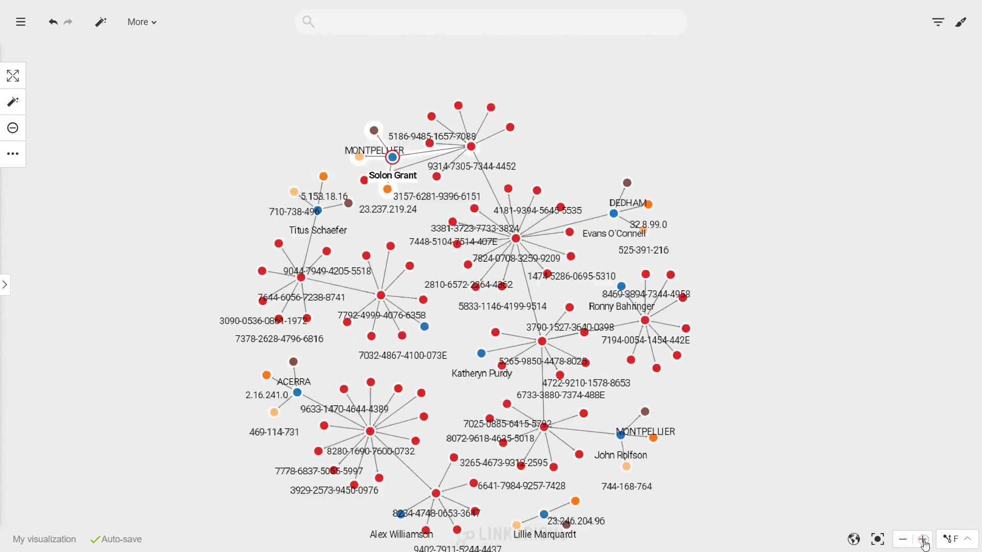
left_click(924, 543)
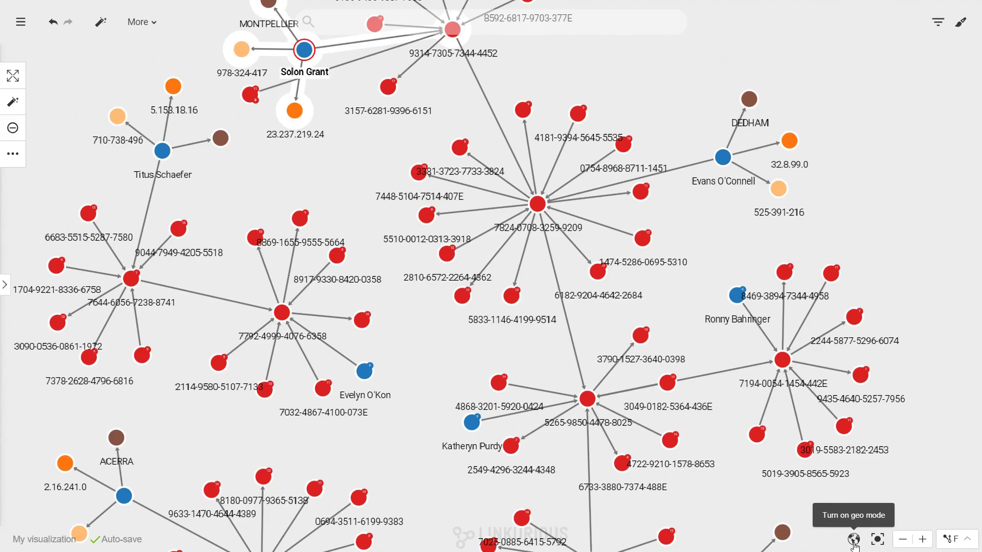
Toggle geo mode on and off, then show the graph layout options.
left_click(854, 540)
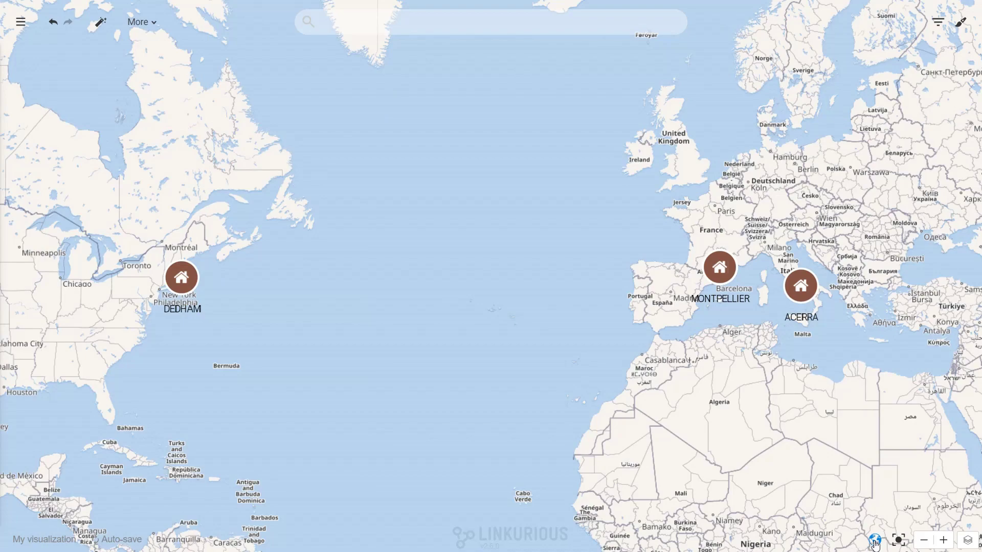
left_click(875, 541)
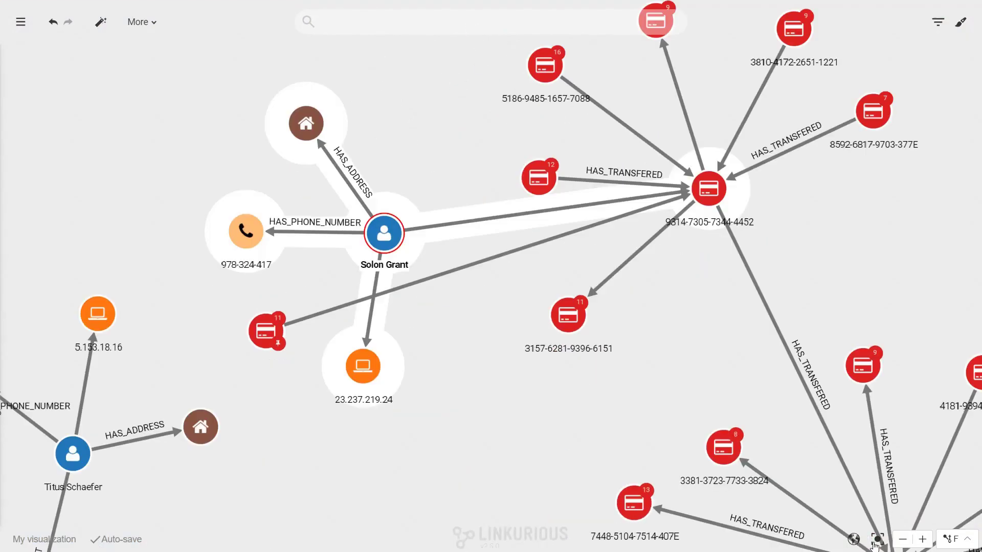
left_click(967, 541)
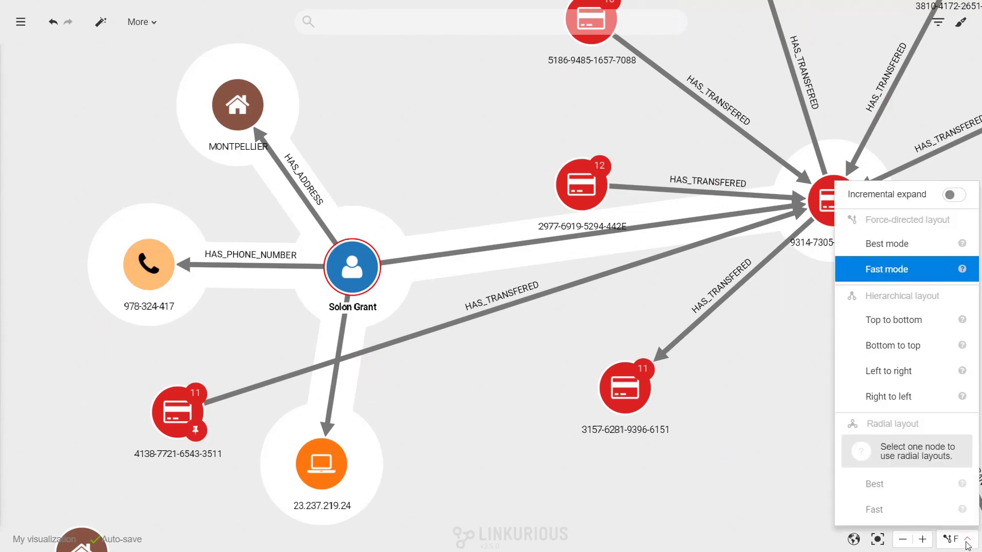